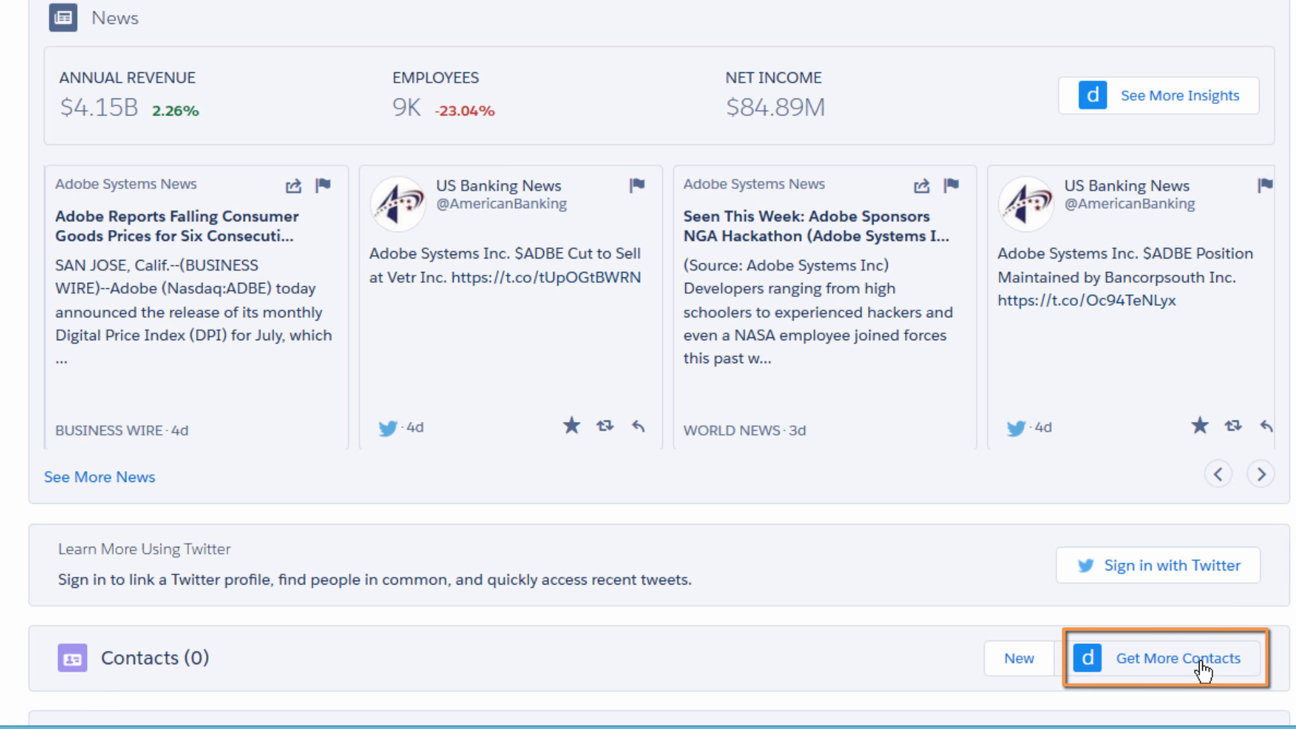
Bring up Get More Contacts for the Adobe Systems account and show the Filters panel.
click(1203, 665)
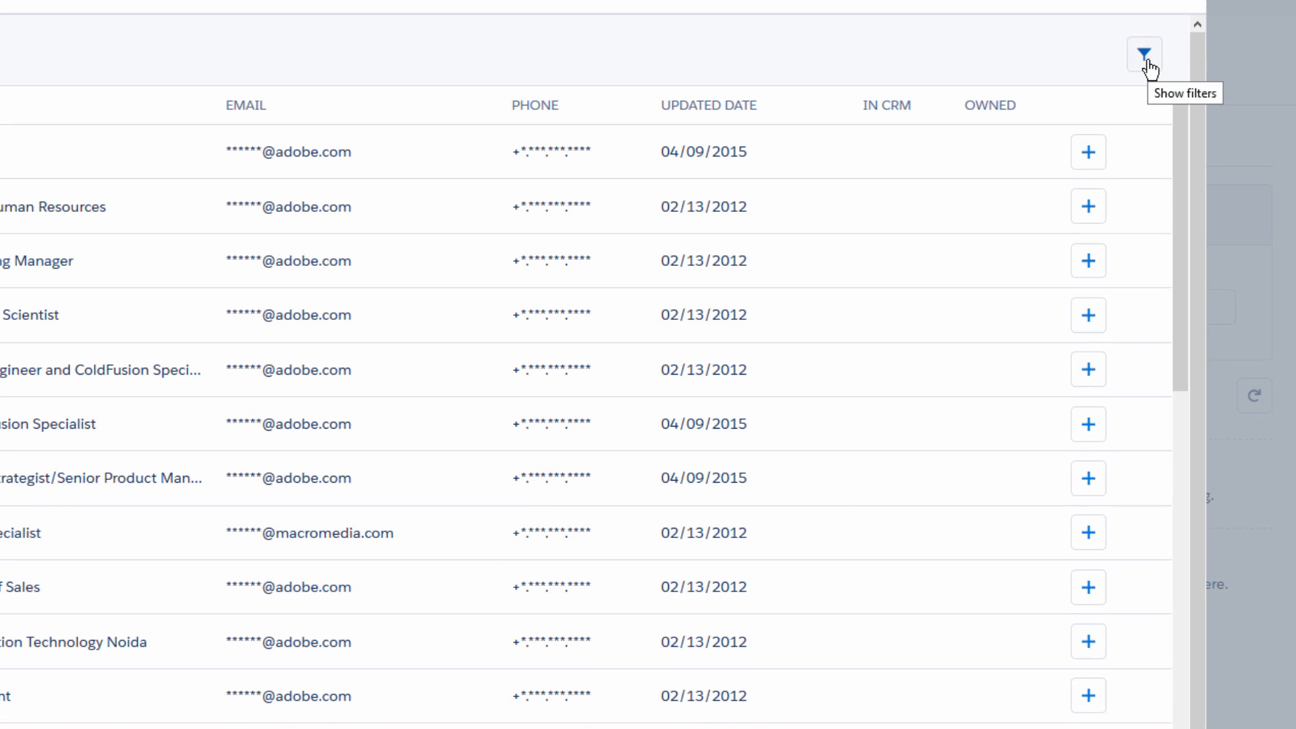
click(1146, 57)
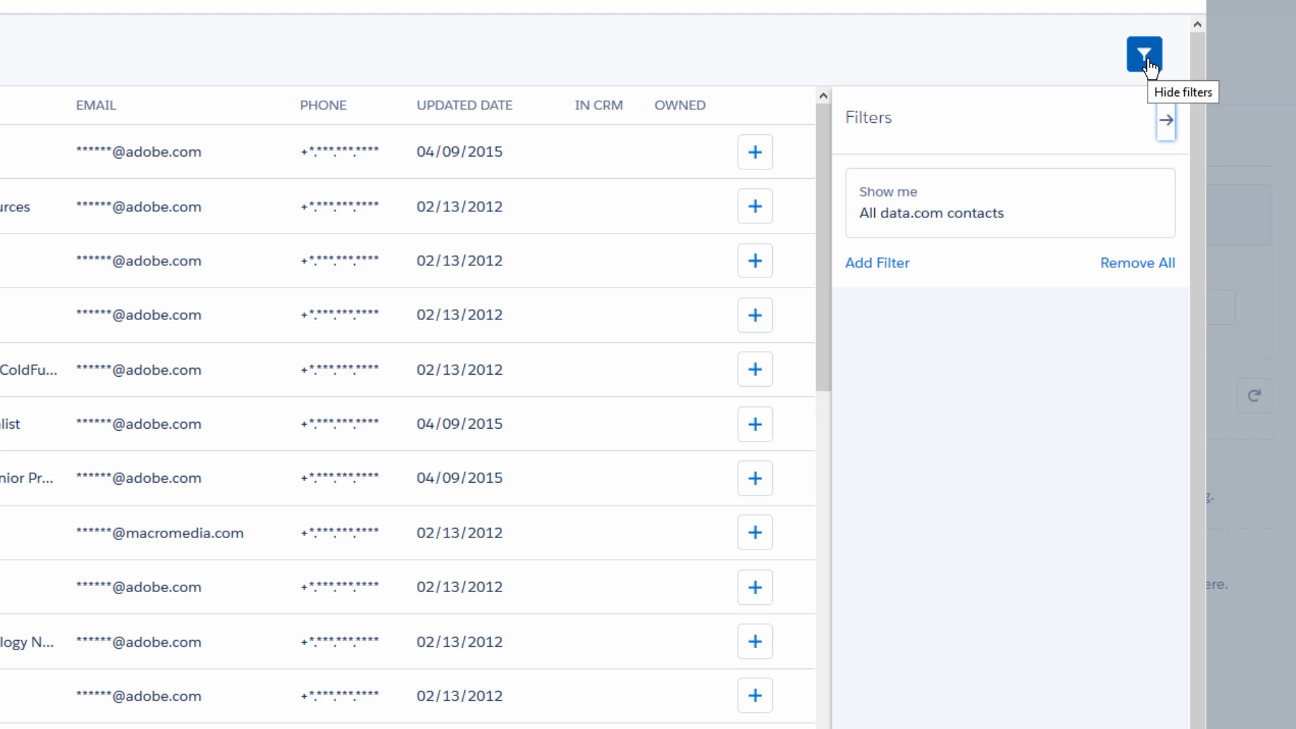
Add a filter where Department equals Operations.
click(865, 274)
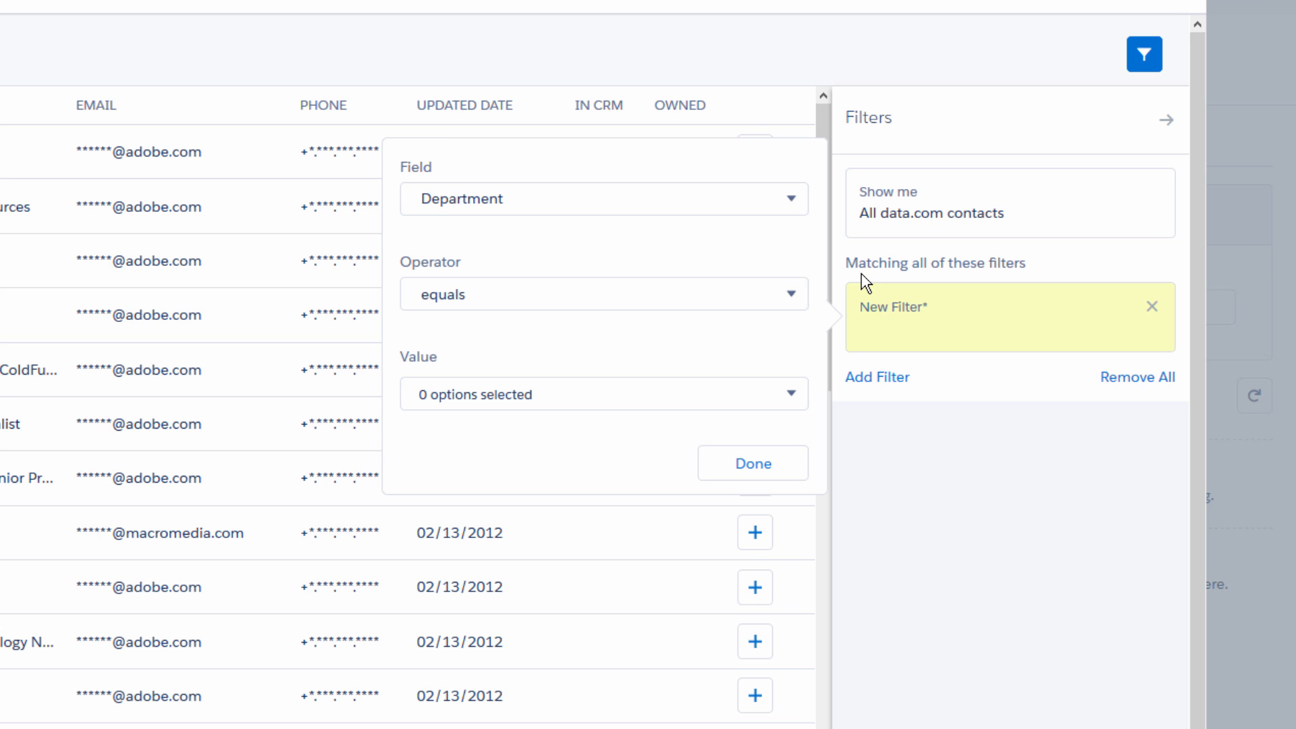
click(791, 395)
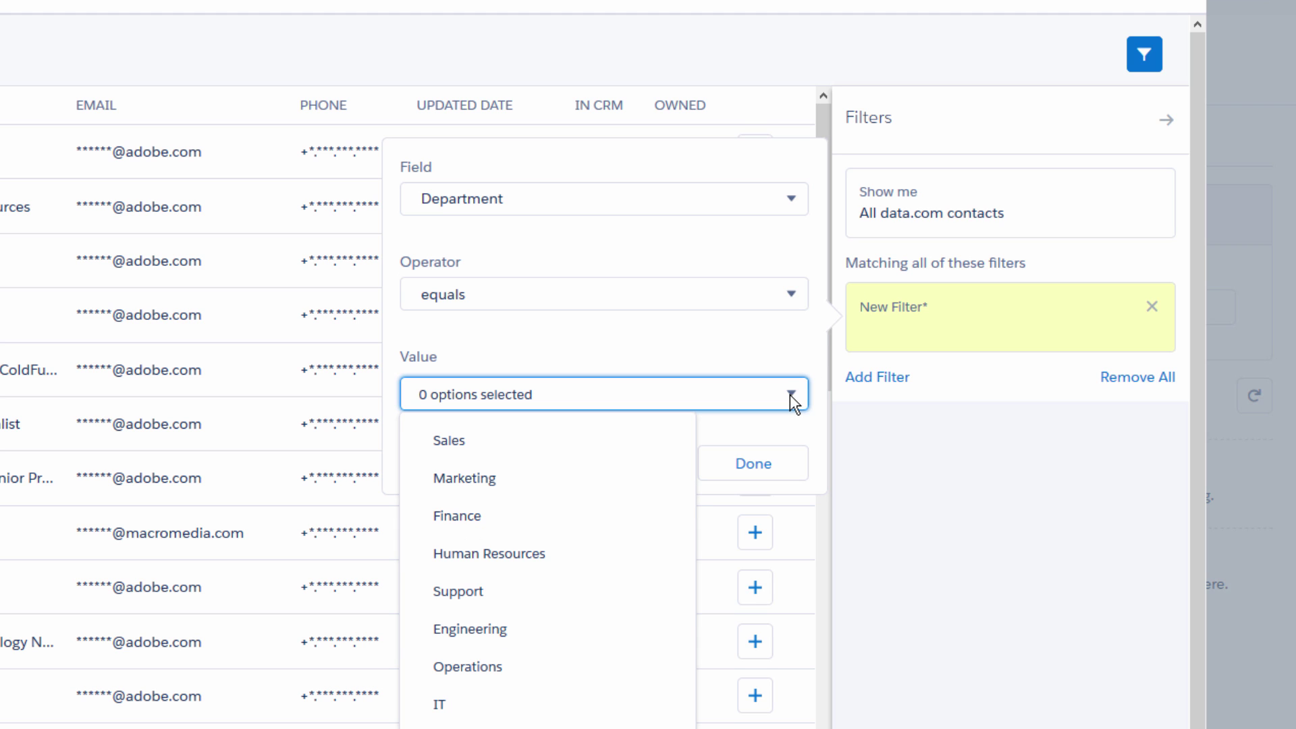
click(587, 667)
click(762, 471)
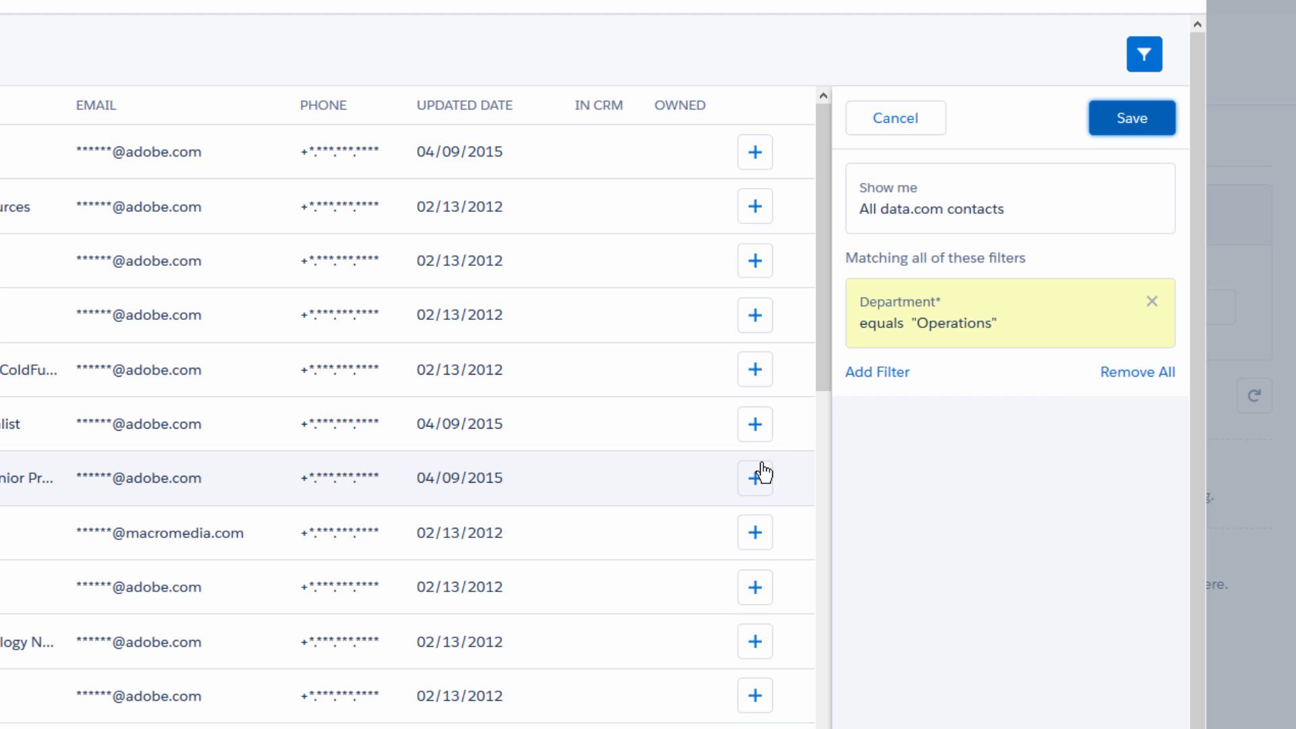
Add a second filter where Level equals C-Level.
click(873, 372)
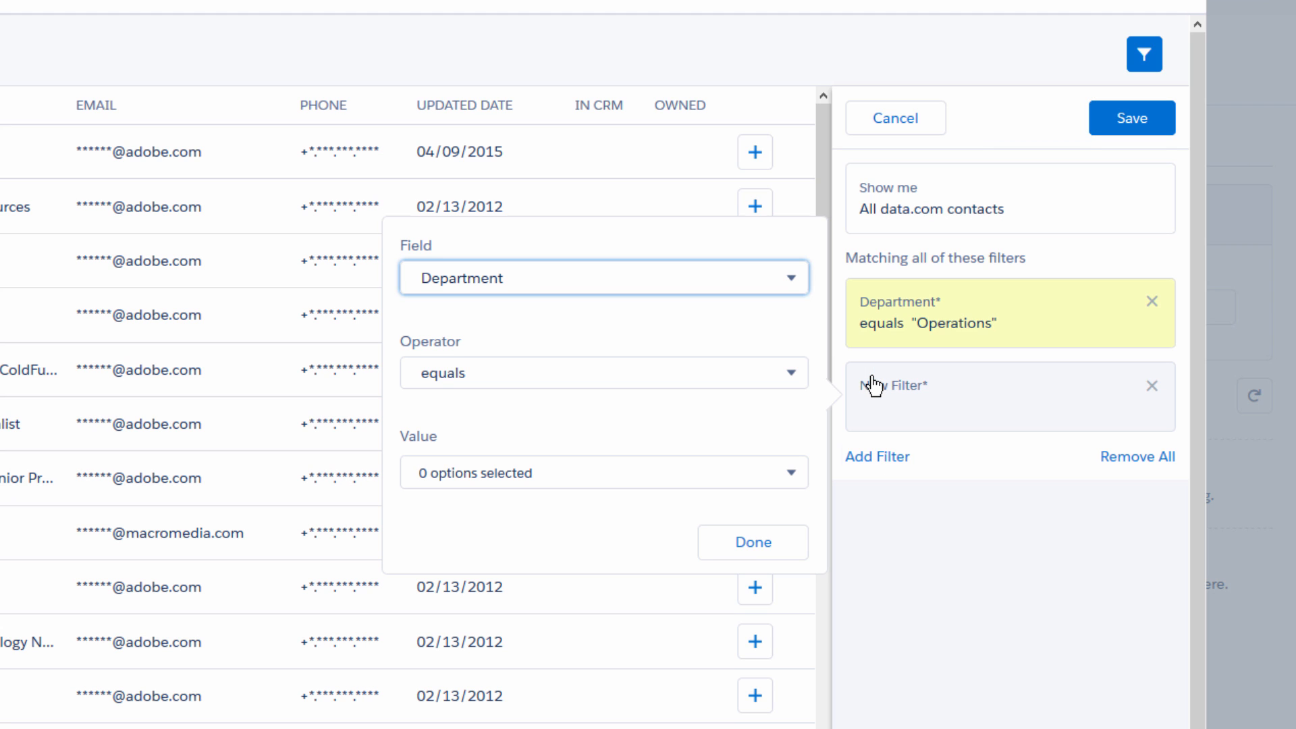
click(791, 279)
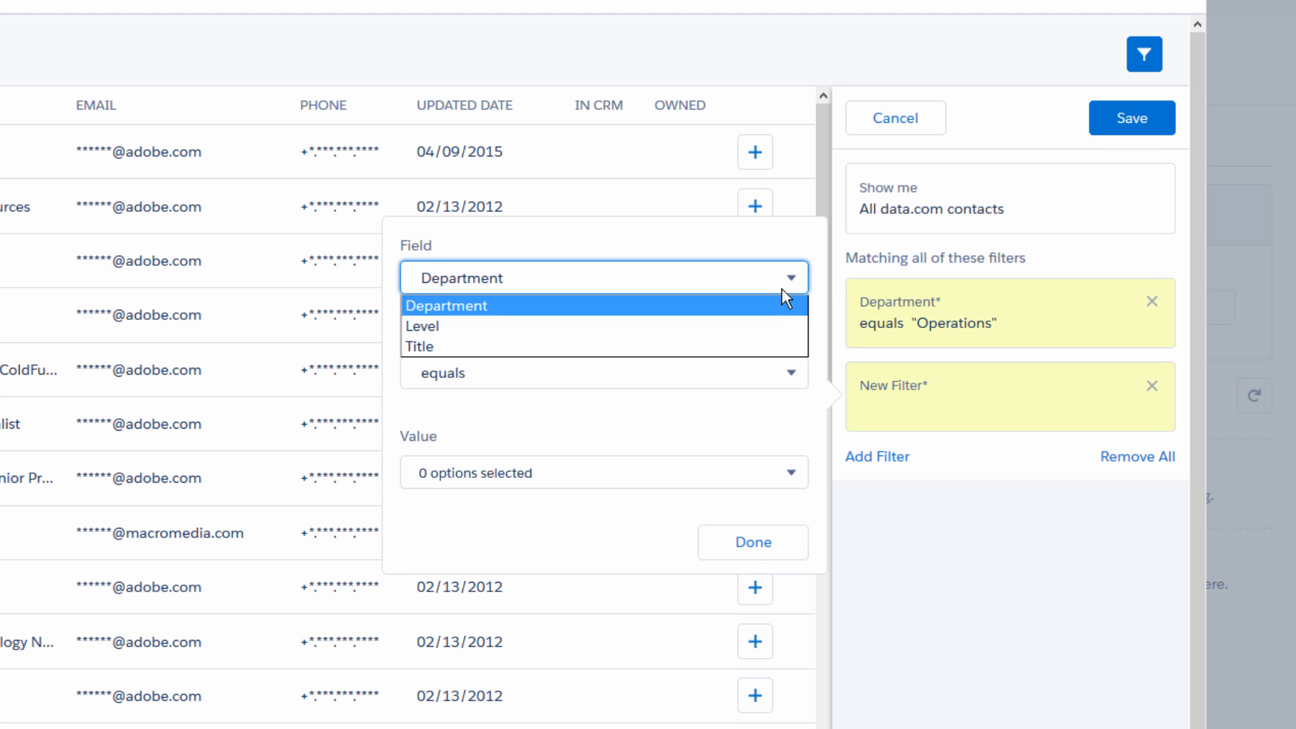
click(775, 325)
click(791, 478)
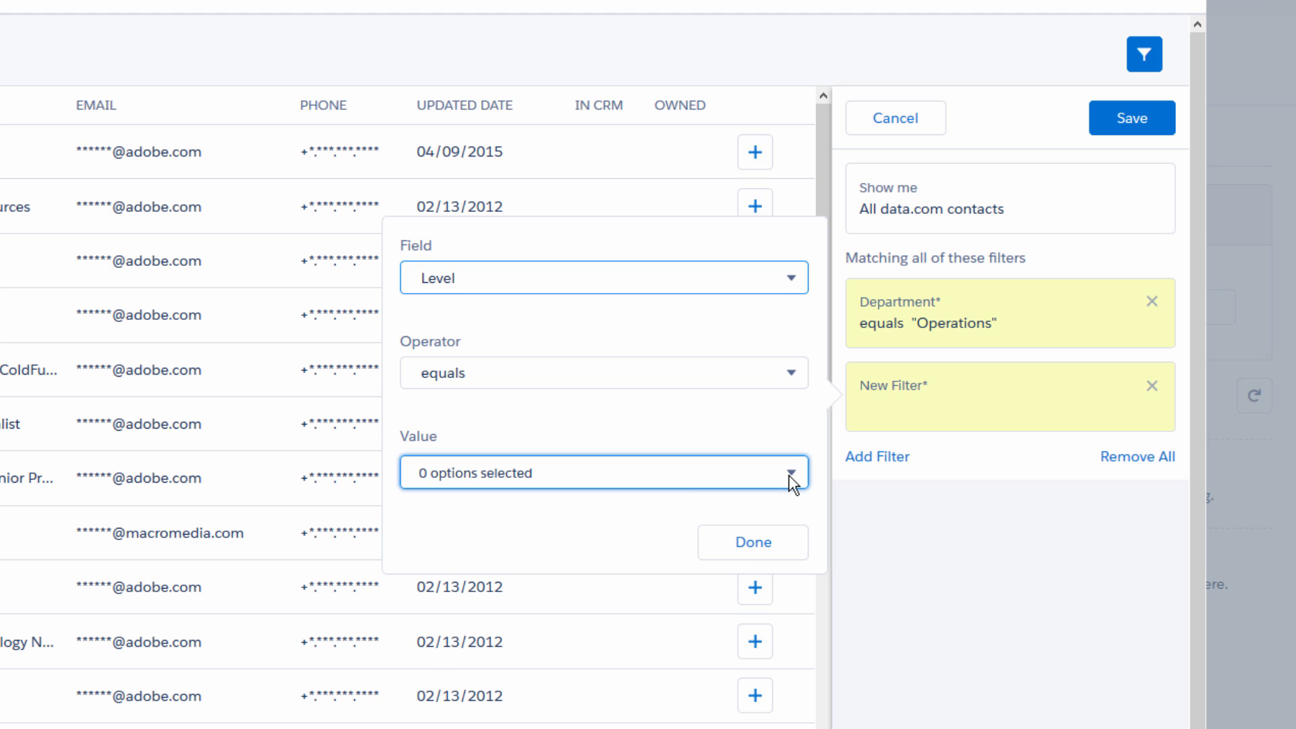
click(619, 521)
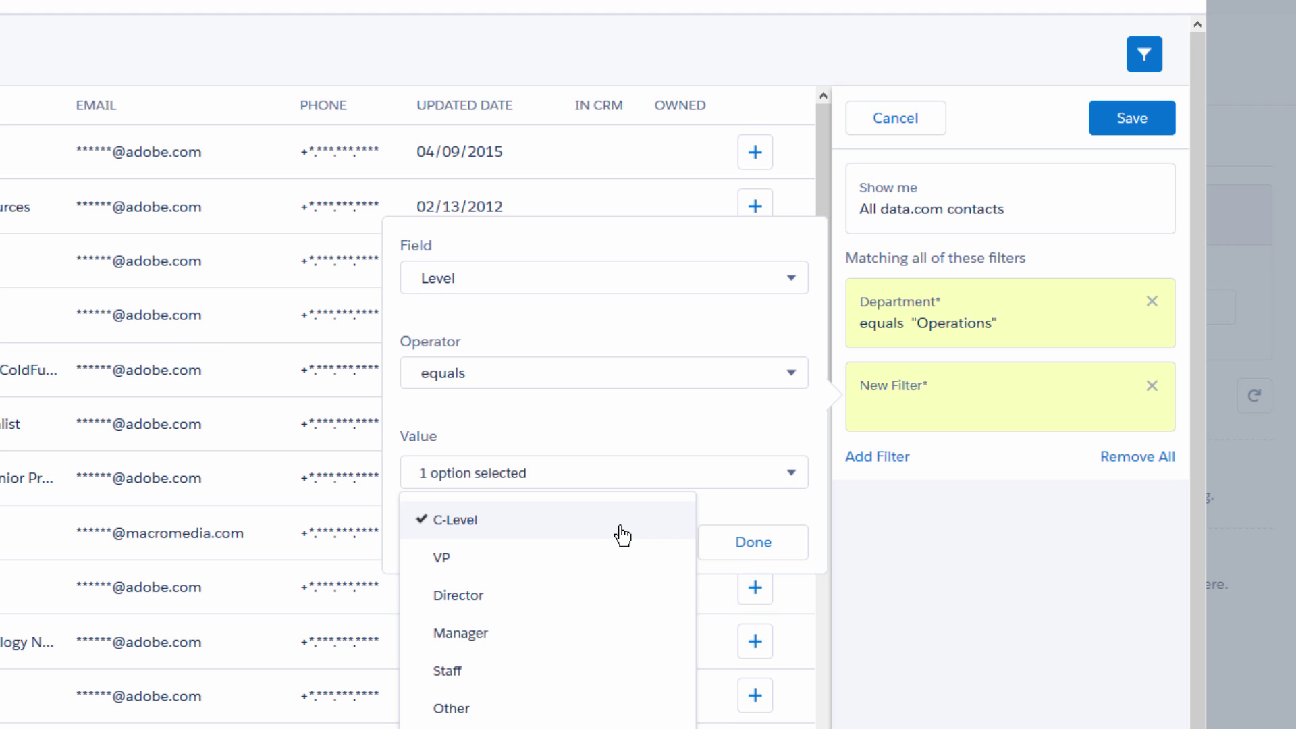
click(740, 546)
Save the filters and mark all six resulting Operations C-Level contacts for adding.
click(1135, 125)
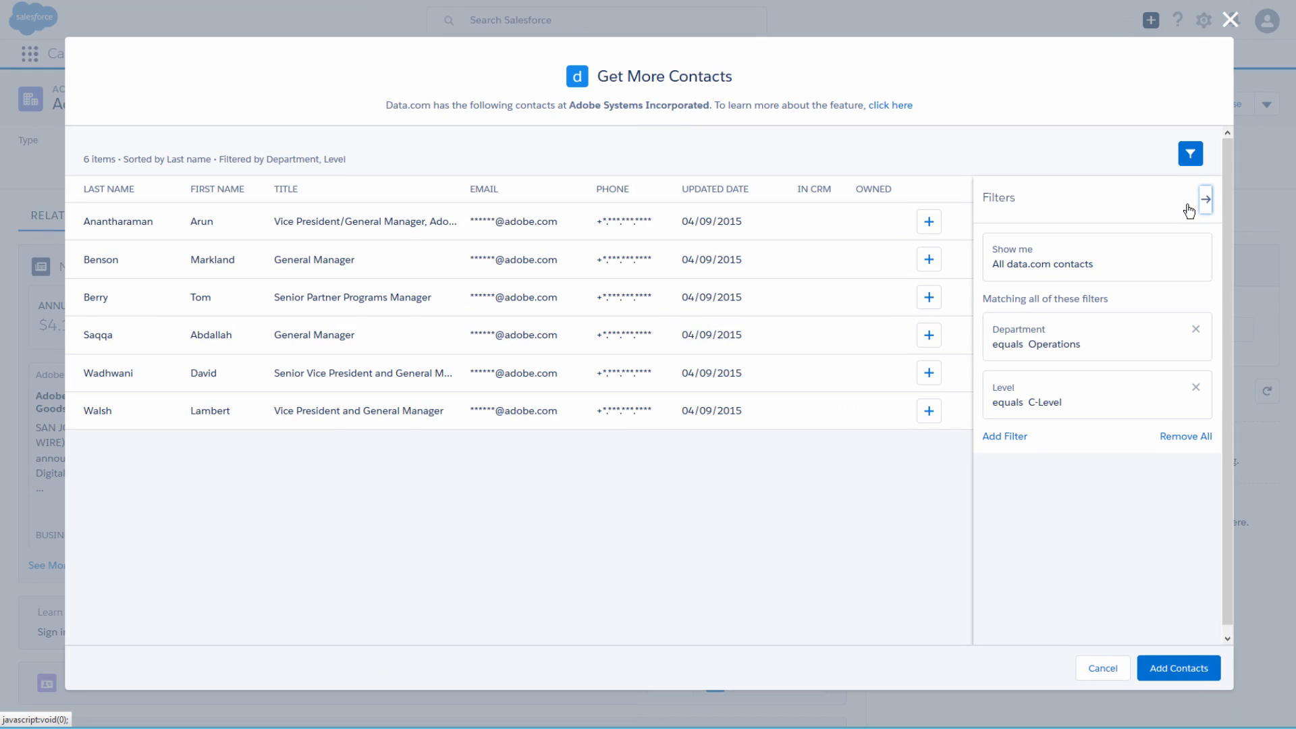
click(929, 221)
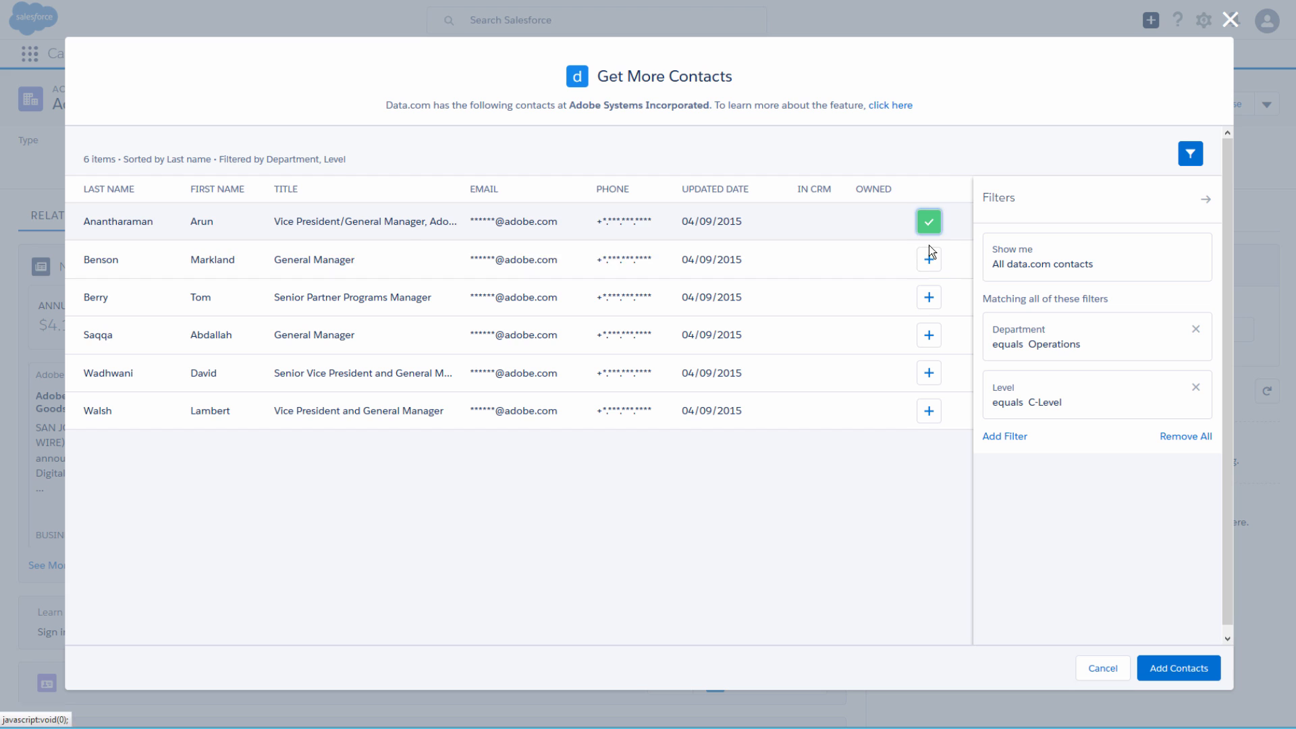
click(929, 260)
click(929, 297)
click(929, 334)
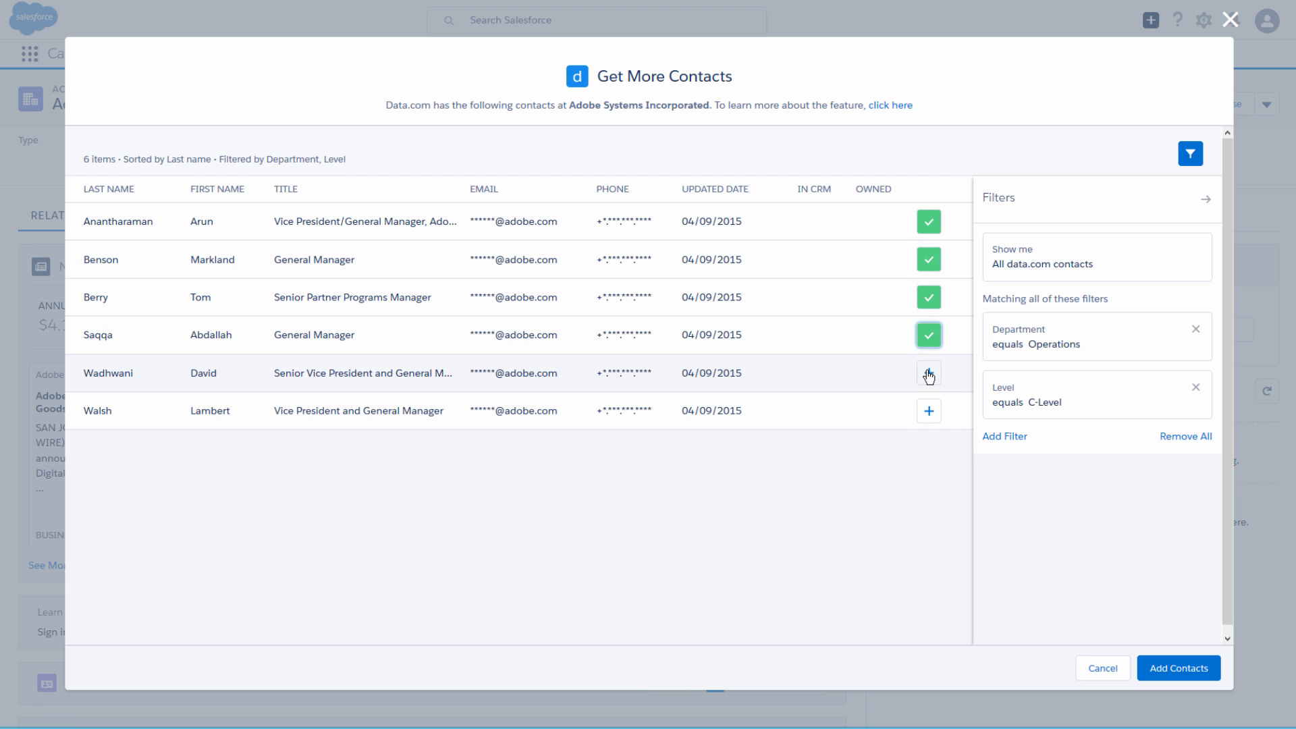
click(929, 372)
click(928, 411)
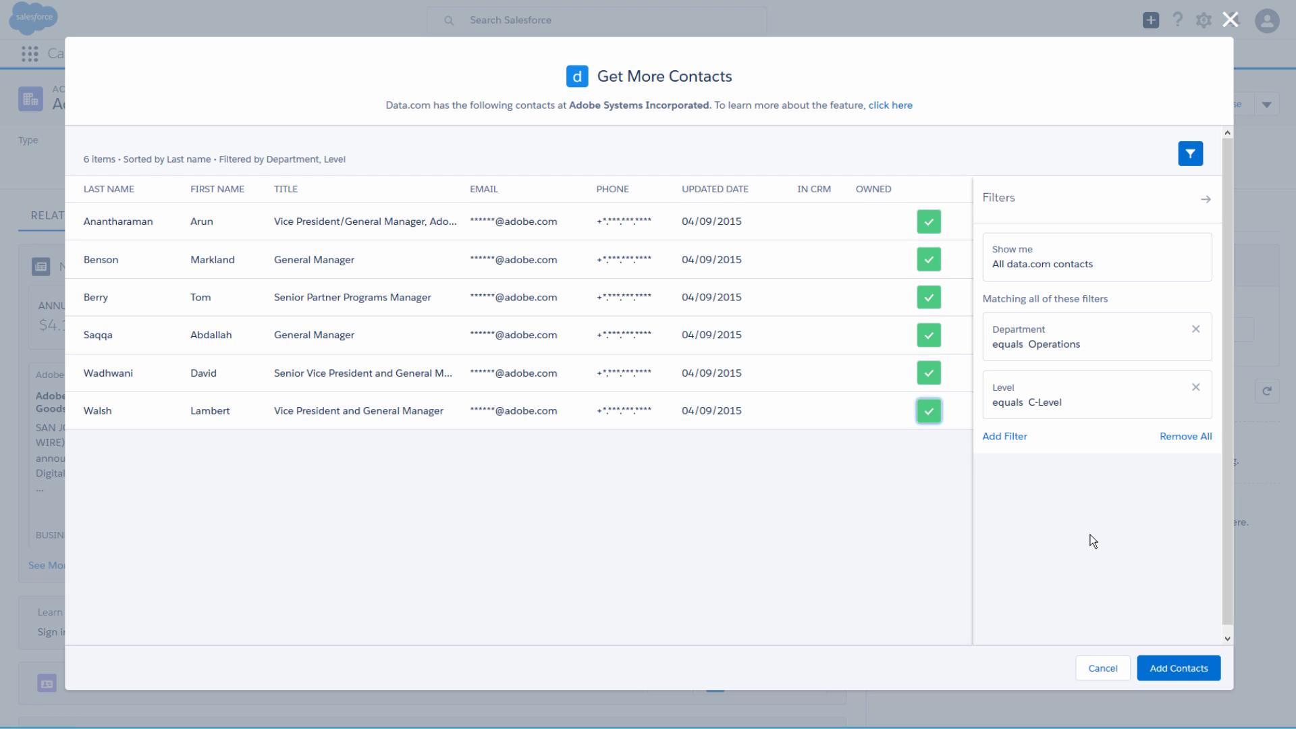
Add the six marked contacts so the Adobe Systems account lists Contacts (6).
click(1171, 669)
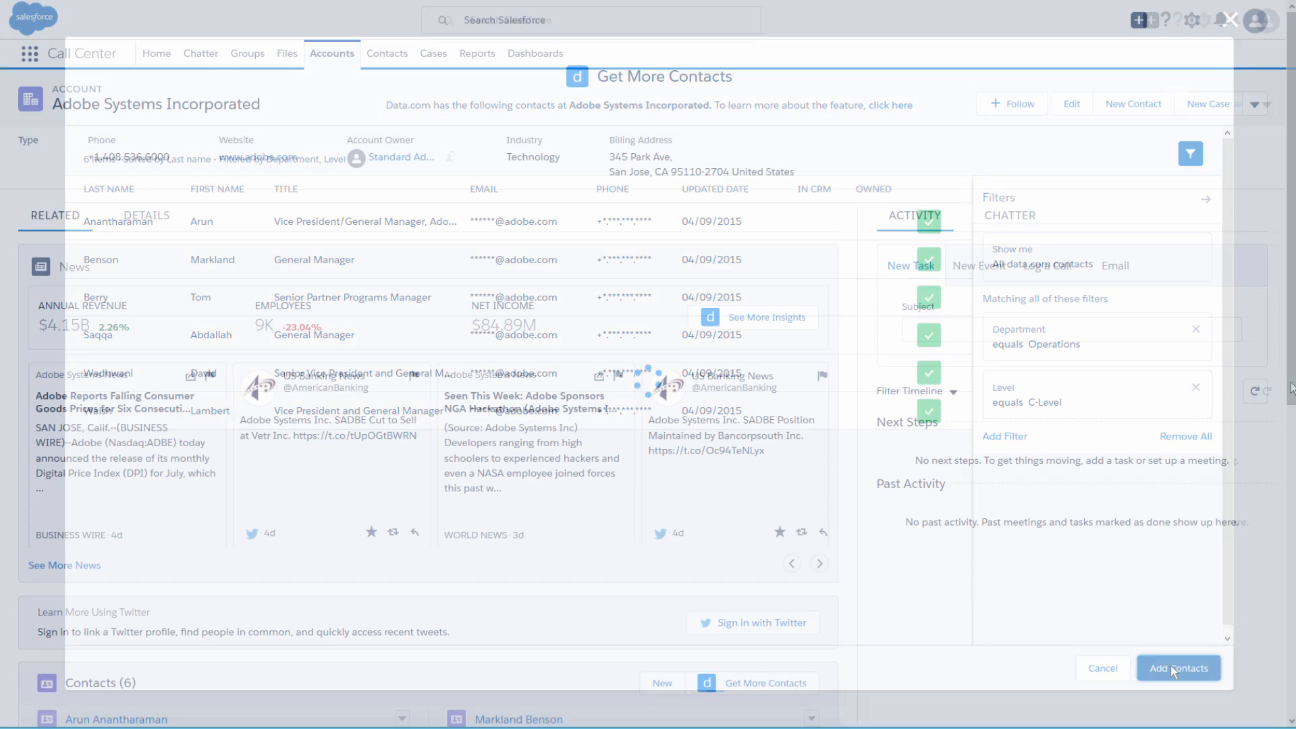
scroll(1292, 525, down, 2)
scroll(1292, 525, down, 3)
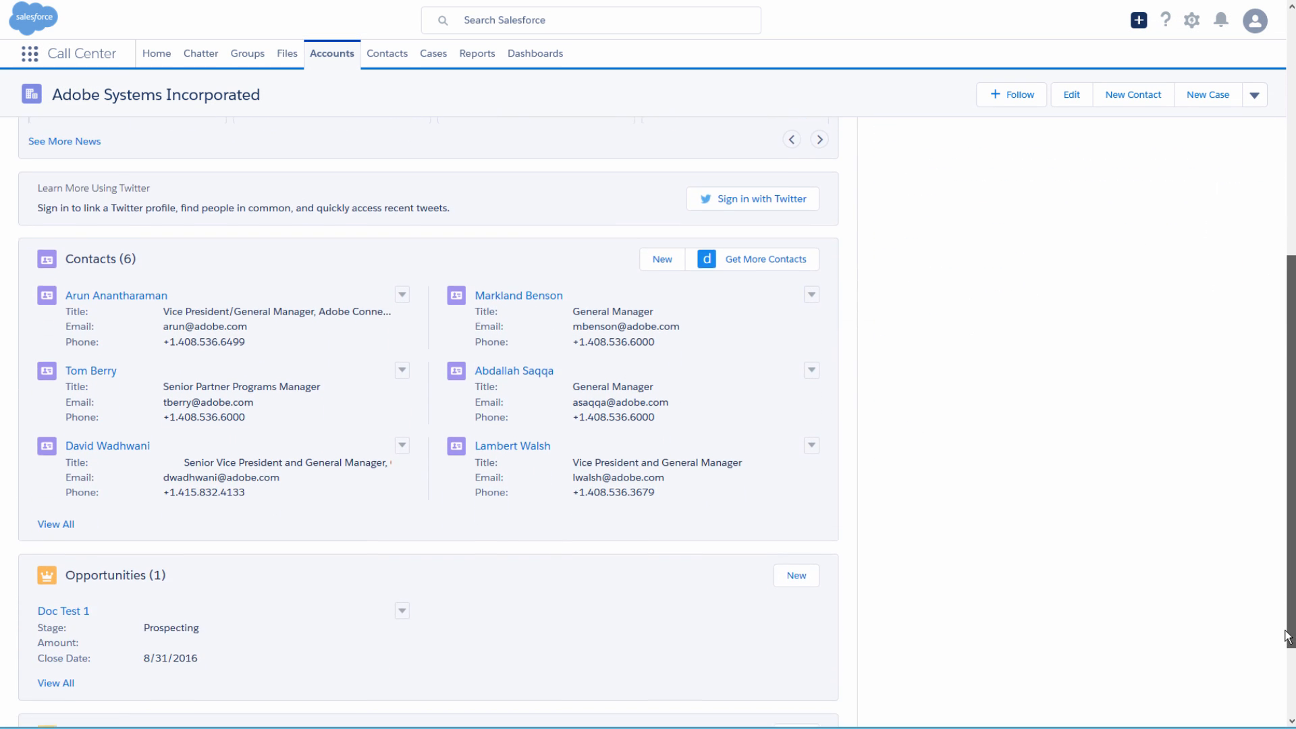